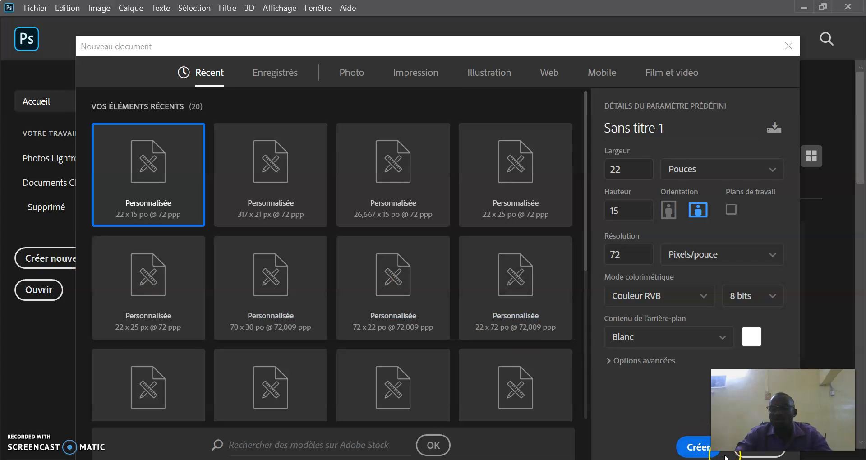
- Create a white landscape RGB document measuring 22 × 15 inches at 72 pixels per inch
left_click(710, 449)
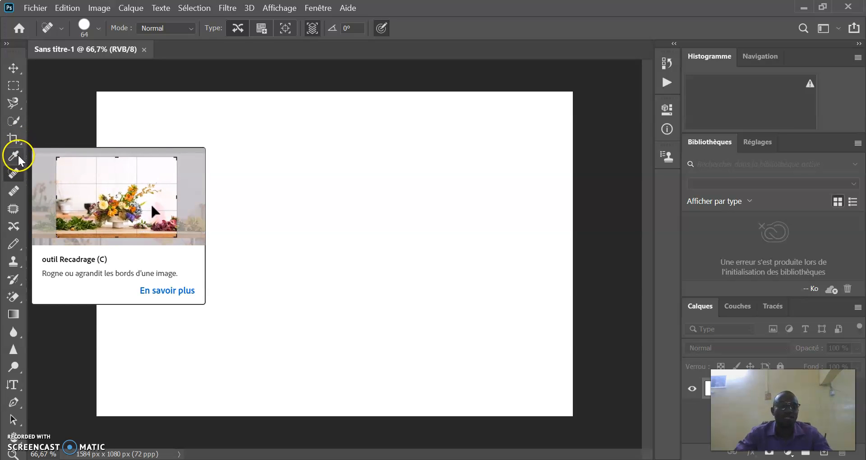
left_click(12, 176)
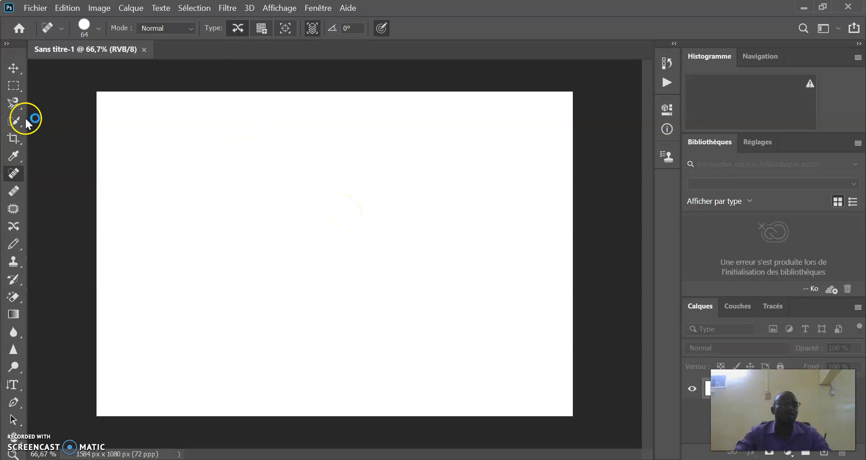
- Activate the Crop tool and open the photo IMG-20200930-WA0033.jpg from the images Hpro folder
left_click(17, 140)
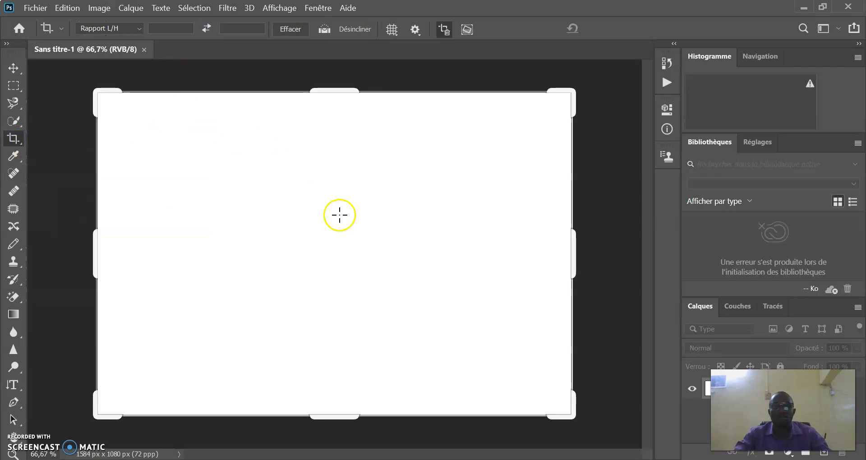
left_click(39, 8)
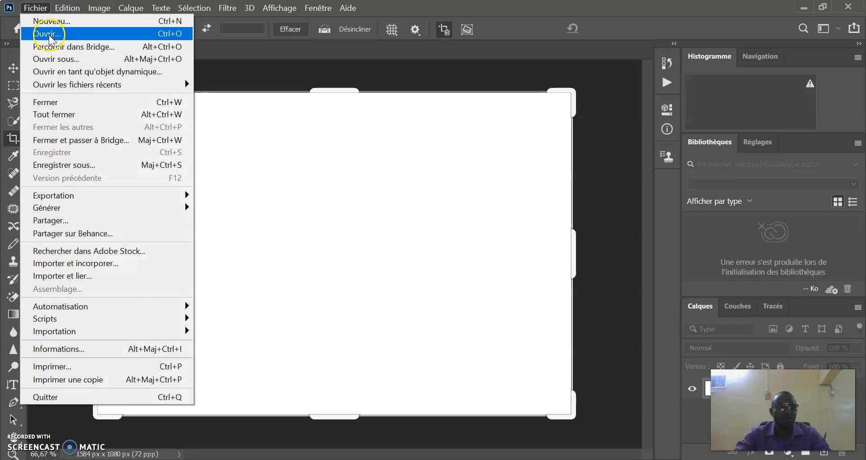
left_click(48, 33)
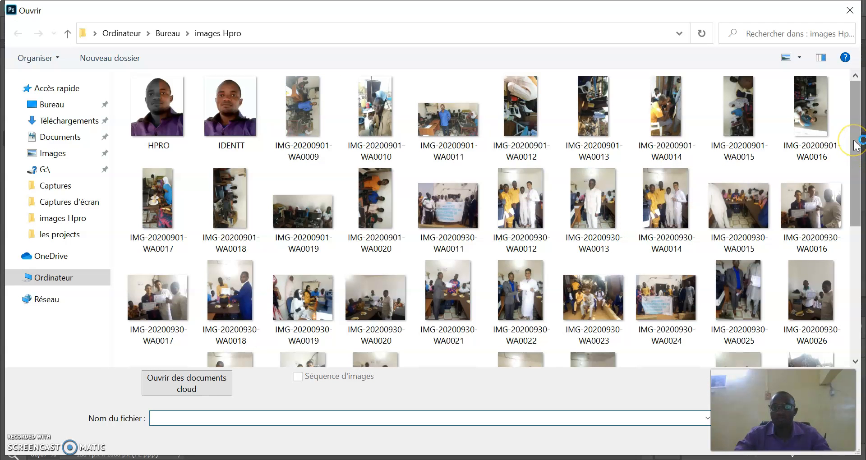
left_click_drag(855, 141, 858, 213)
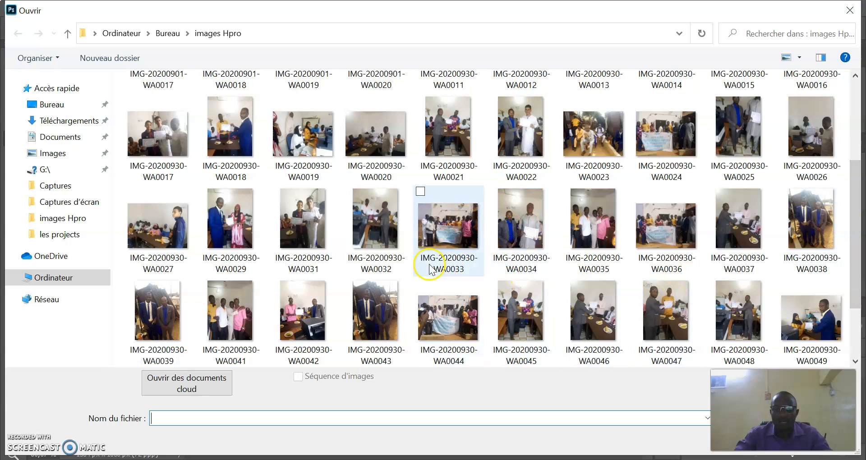
double_click(450, 231)
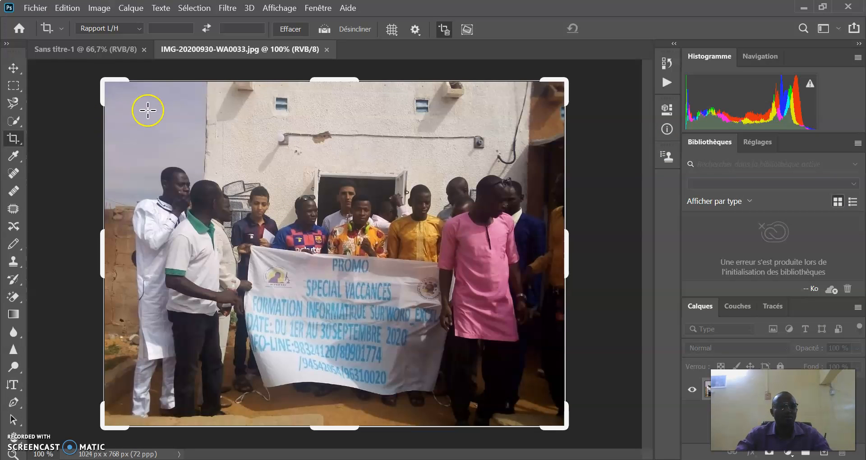
- Crop the group photo down to the printed banner, about 456 × 270 px, and apply the crop
left_click_drag(107, 83, 207, 173)
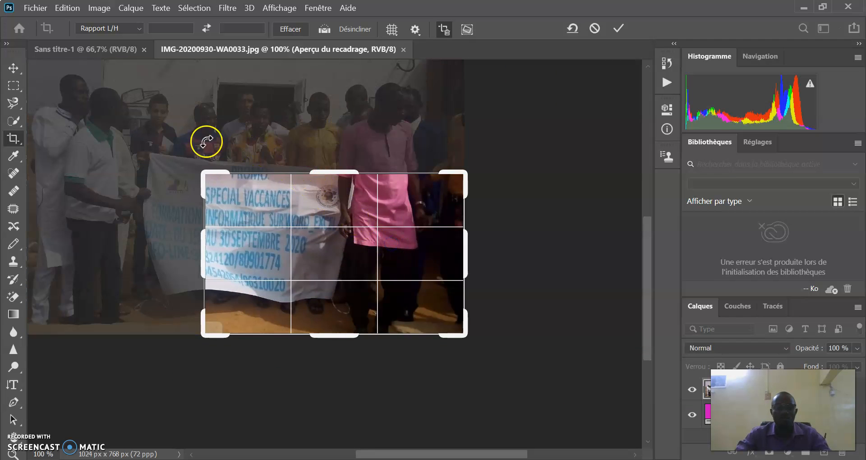
left_click_drag(256, 232, 280, 232)
left_click_drag(206, 237, 222, 238)
left_click_drag(452, 242, 440, 253)
left_click_drag(346, 171, 348, 187)
left_click_drag(332, 316, 332, 314)
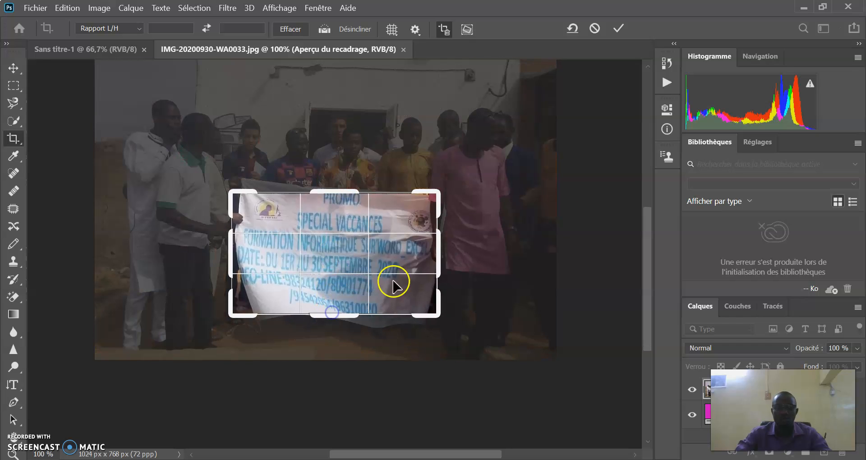
left_click(618, 28)
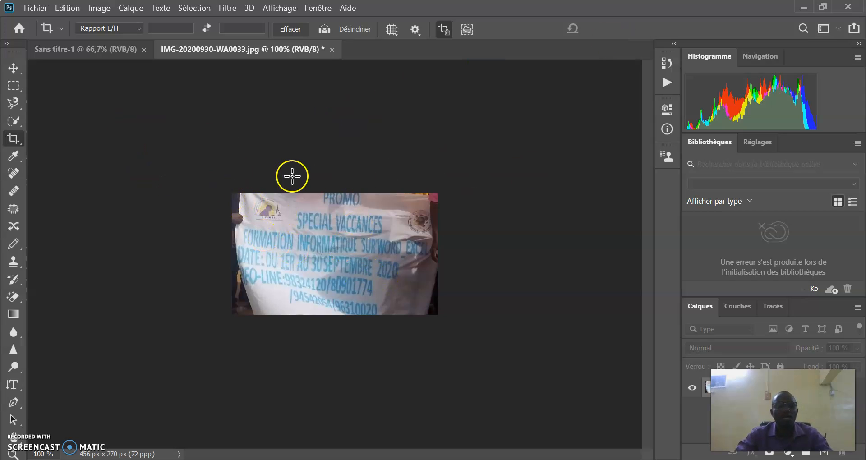
- Return to the Sans titre-1 document and open the portrait IDENTT.jpg from the images Hpro folder
left_click(14, 156)
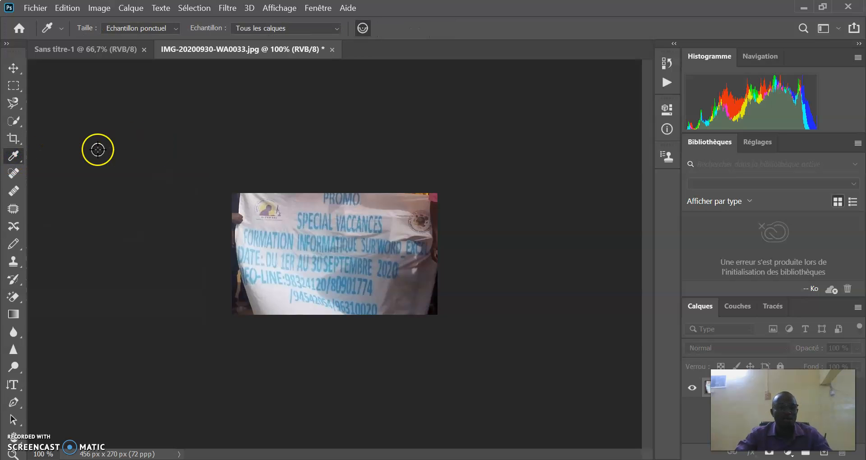
left_click(121, 49)
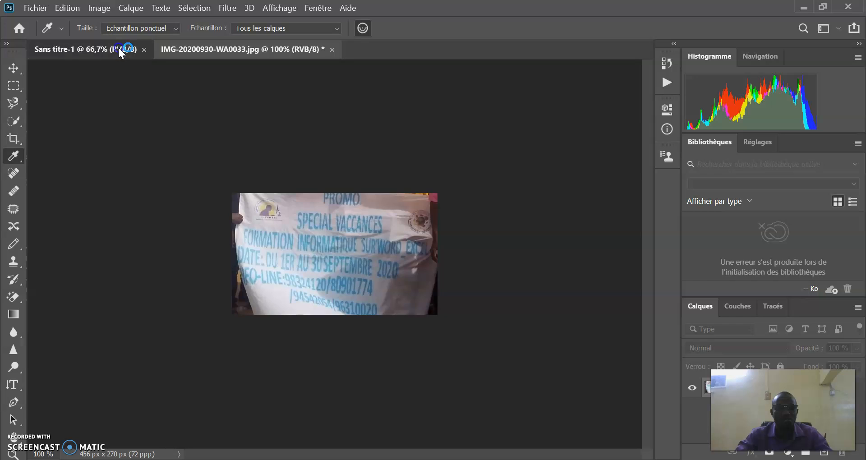
left_click(40, 9)
left_click(41, 9)
left_click(41, 9)
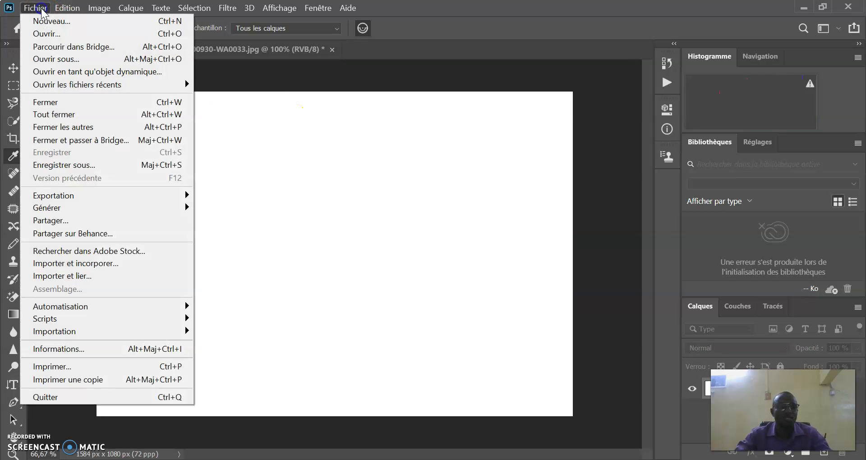
left_click(50, 34)
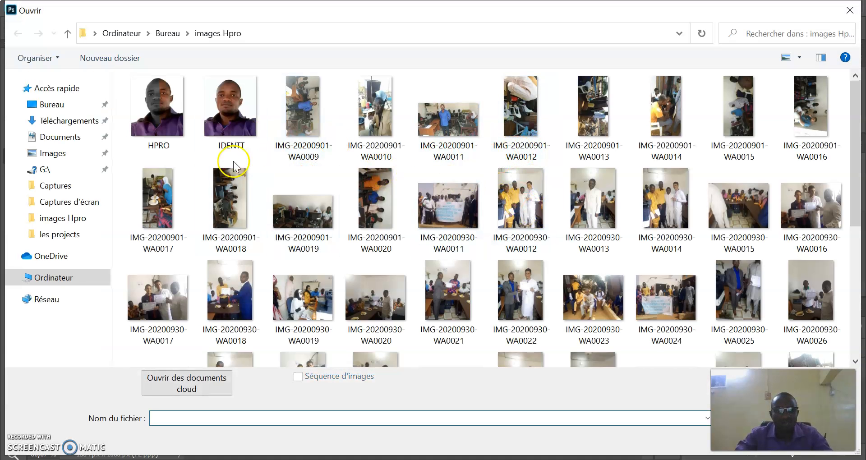
left_click(239, 118)
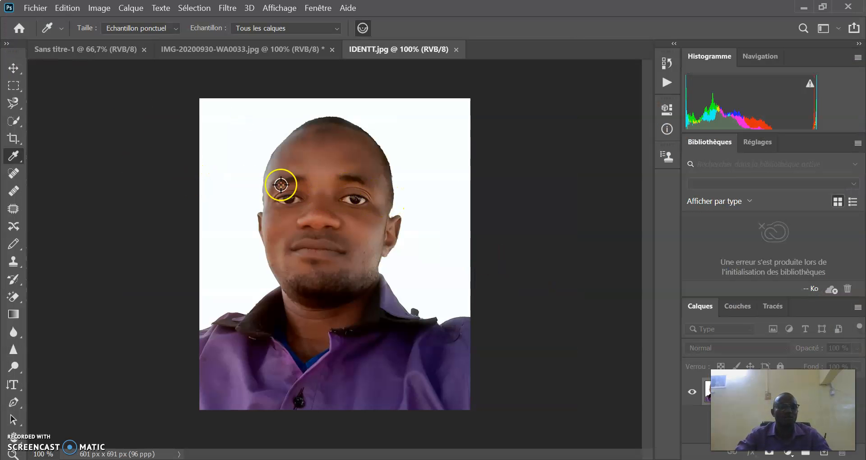
- Select the man in the portrait with the Object Selection tool in Rectangle mode, leaving out the white background
left_click(14, 68)
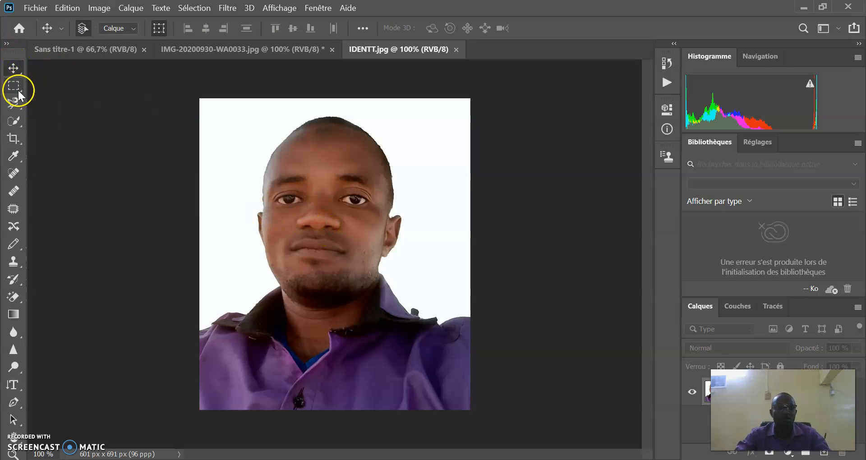
left_click(19, 123)
left_click(60, 118)
left_click(226, 112)
left_click_drag(189, 112, 490, 416)
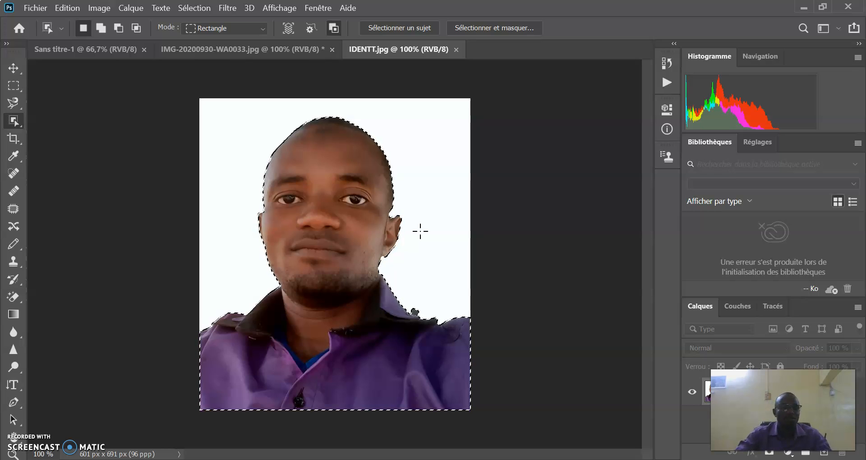
- Copy the selected man into Sans titre-1 and enlarge him to about 136% width and 133% height on the canvas's left half
left_click(14, 75)
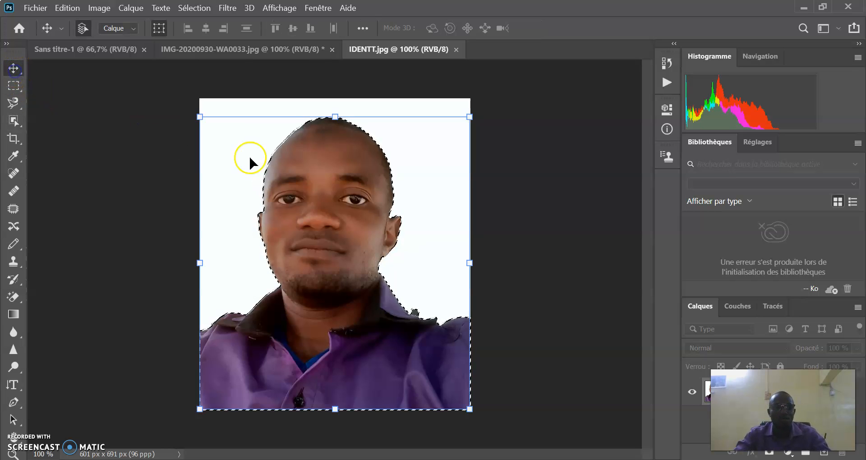
left_click_drag(283, 179, 213, 223)
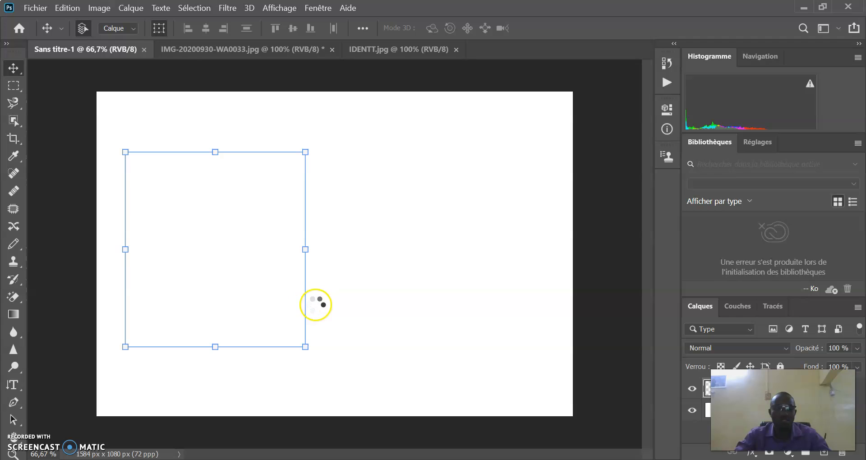
left_click_drag(311, 350, 370, 399)
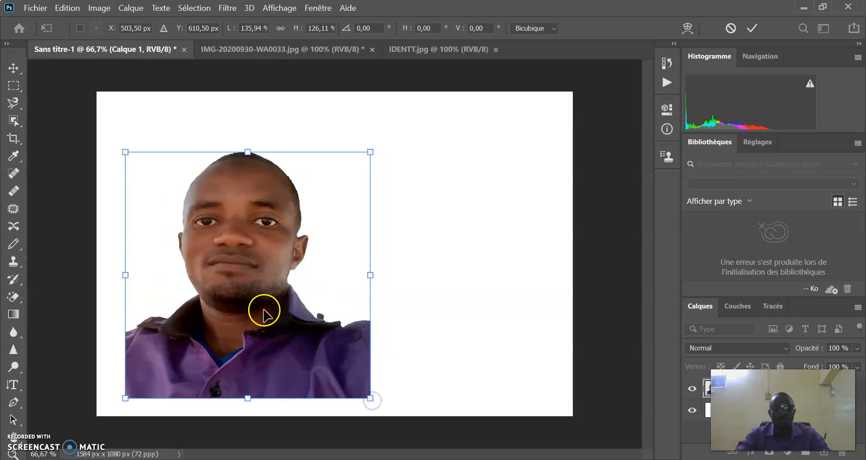
left_click_drag(248, 269, 242, 242)
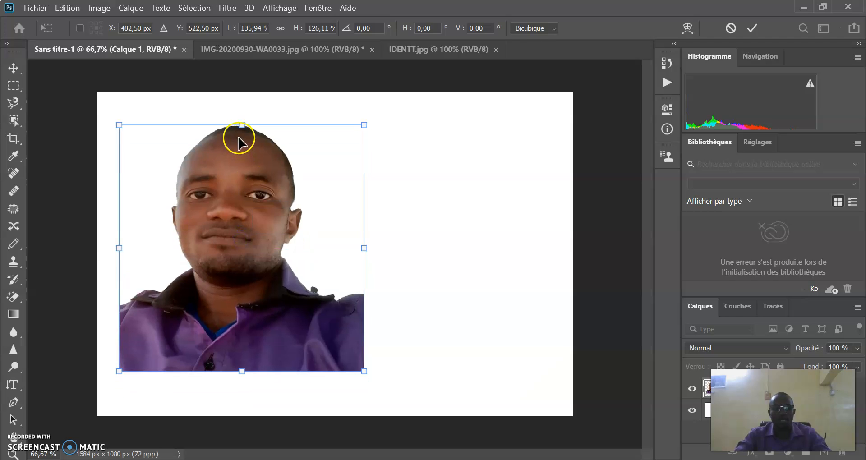
left_click_drag(239, 125, 240, 117)
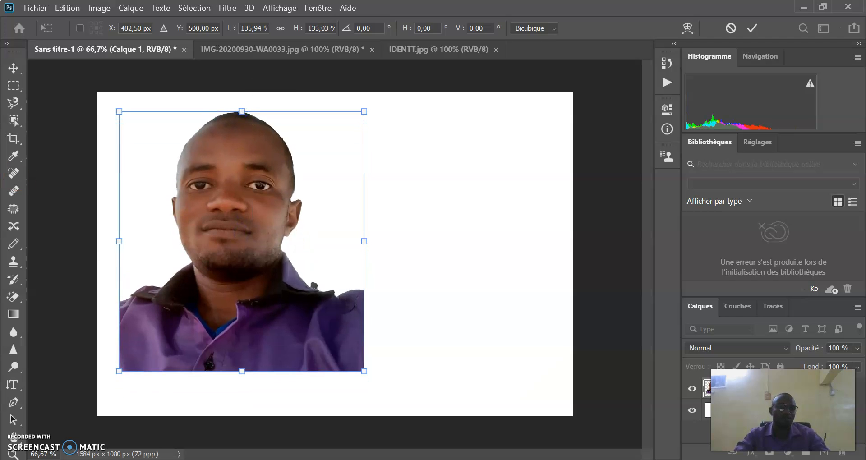
- Apply the transformation and duplicate the portrait onto the right half of the canvas
left_click(17, 159)
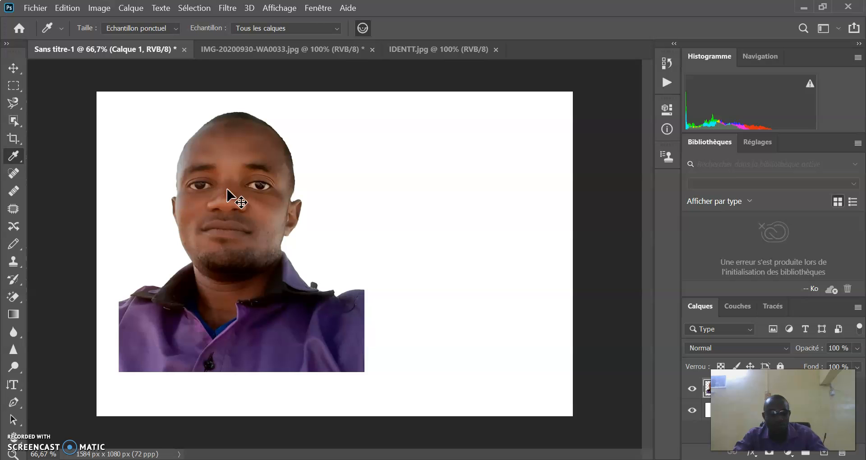
left_click_drag(228, 195, 412, 224)
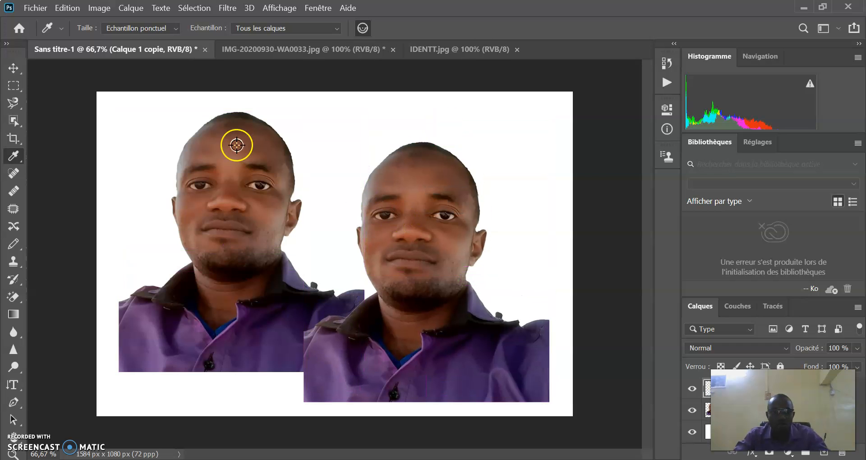
left_click(14, 68)
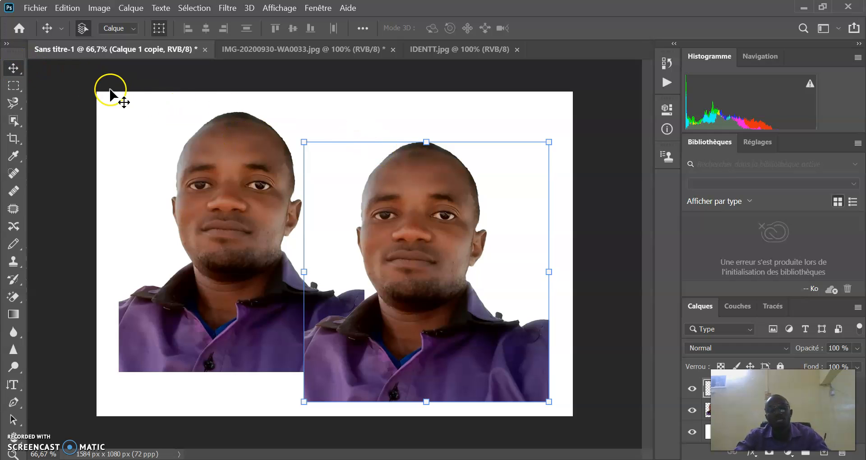
- Resize the portrait copy to about 56% width and 90% height, overlapping the right side of the original portrait
left_click_drag(303, 140, 387, 215)
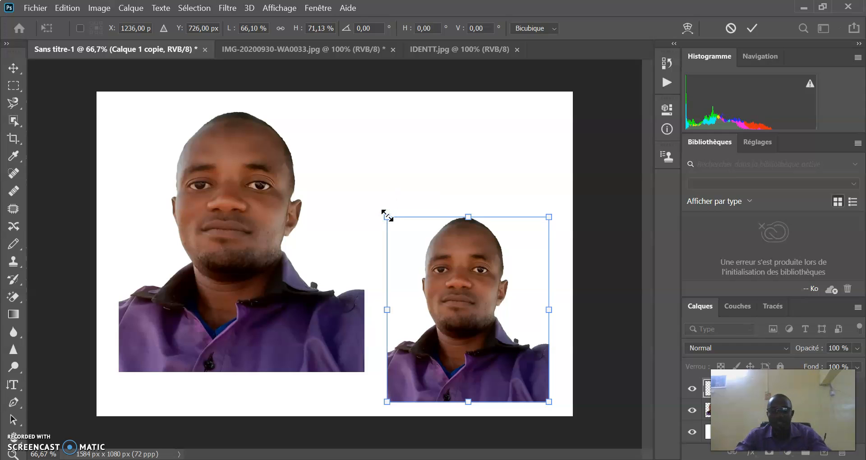
left_click_drag(550, 215, 517, 283)
left_click_drag(452, 338, 308, 311)
mouse_move(375, 315)
left_mouse_down()
mouse_move(362, 321)
mouse_move(371, 322)
left_mouse_up()
left_click_drag(302, 255, 306, 138)
left_click_drag(360, 253, 374, 260)
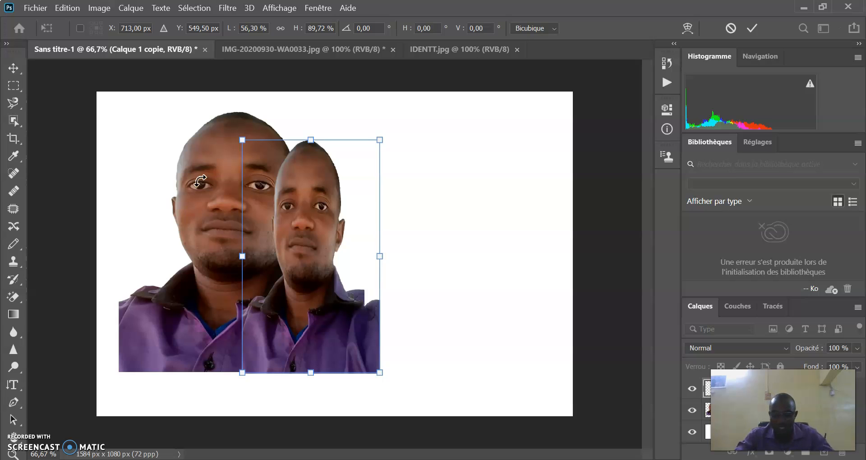
left_click(14, 173)
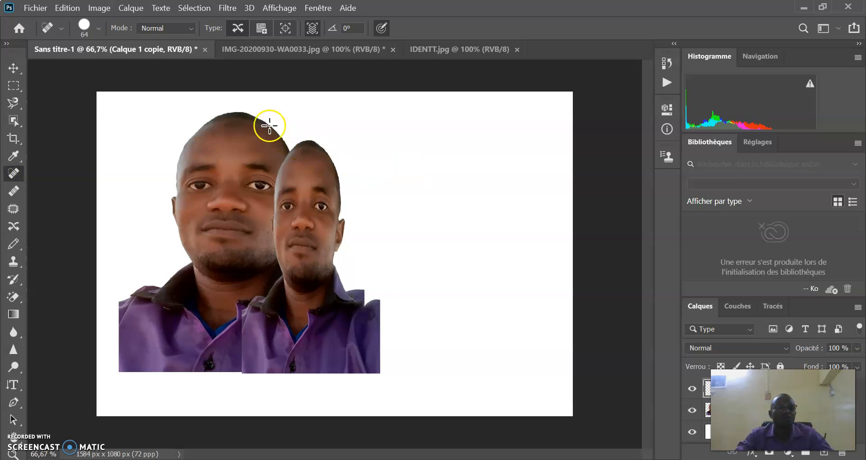
- Open the photo IMG-20200930-WA0018.jpg from the images Hpro folder
left_click(35, 8)
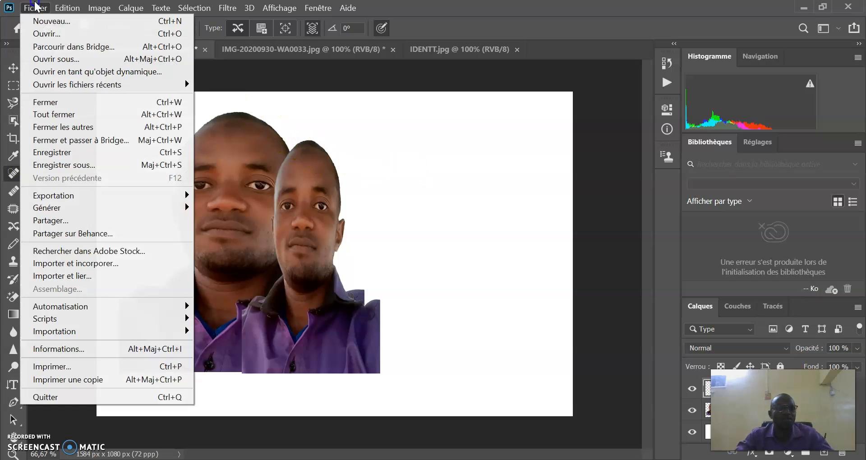
left_click(52, 33)
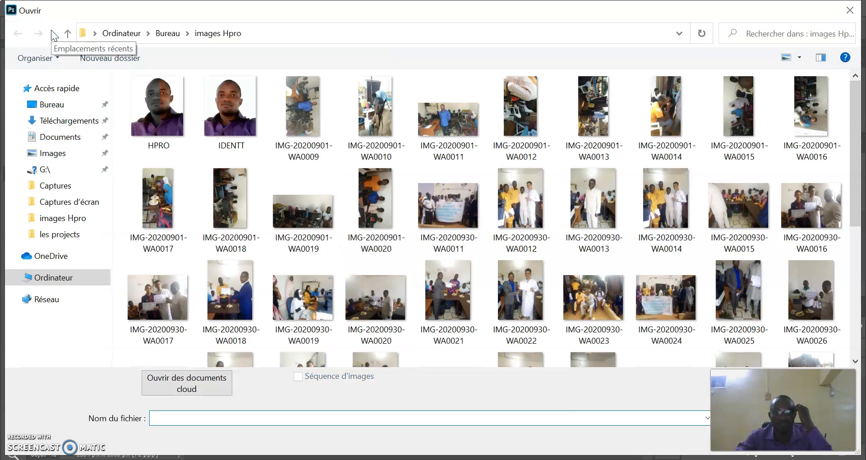
double_click(240, 303)
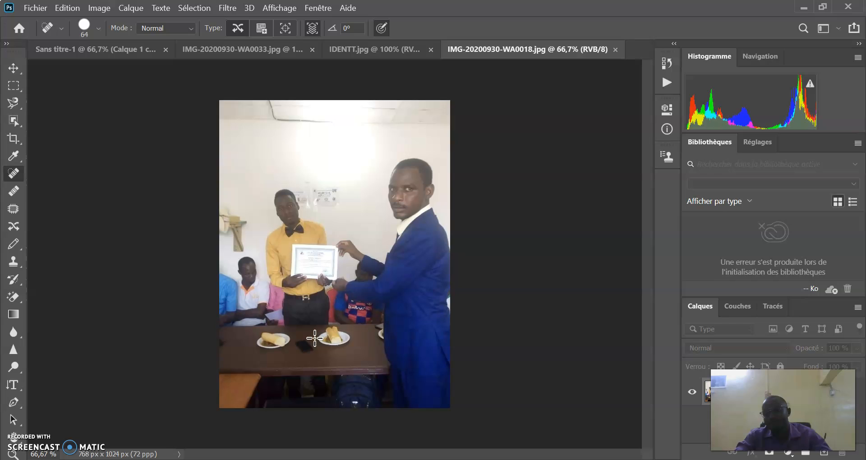
- Remove the two plates of bread and the phone from the table with the 64 px Spot Healing Brush
left_click(14, 173)
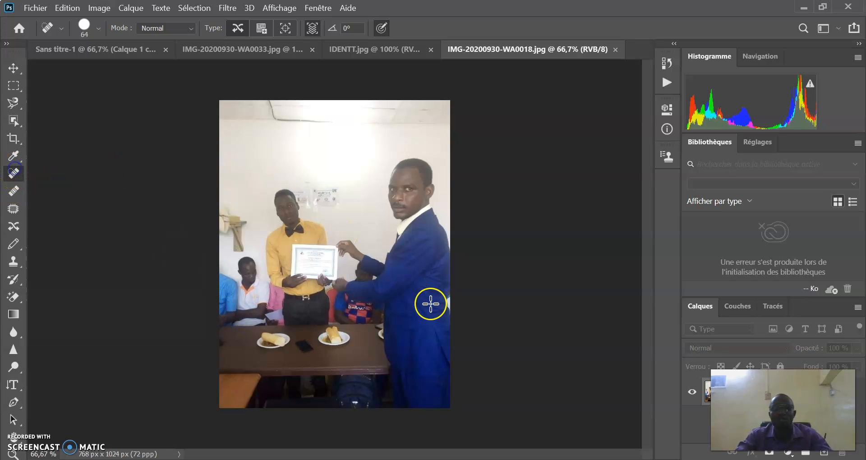
mouse_move(264, 335)
left_mouse_down()
mouse_move(283, 343)
mouse_move(277, 340)
left_mouse_up()
left_click(342, 443)
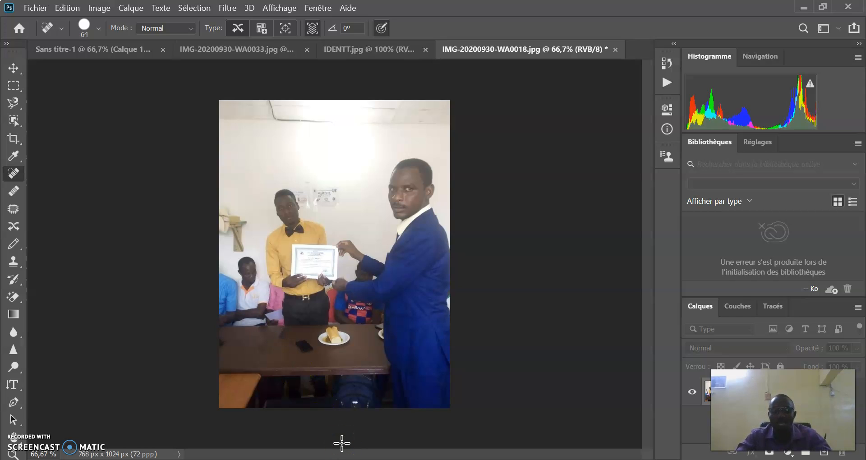
mouse_move(332, 347)
left_mouse_down()
mouse_move(328, 337)
mouse_move(345, 349)
mouse_move(327, 344)
left_mouse_up()
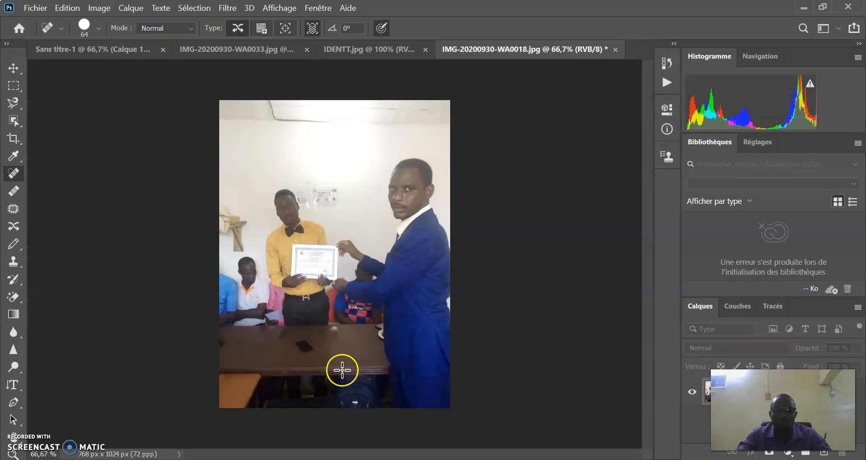
left_click_drag(310, 352, 300, 345)
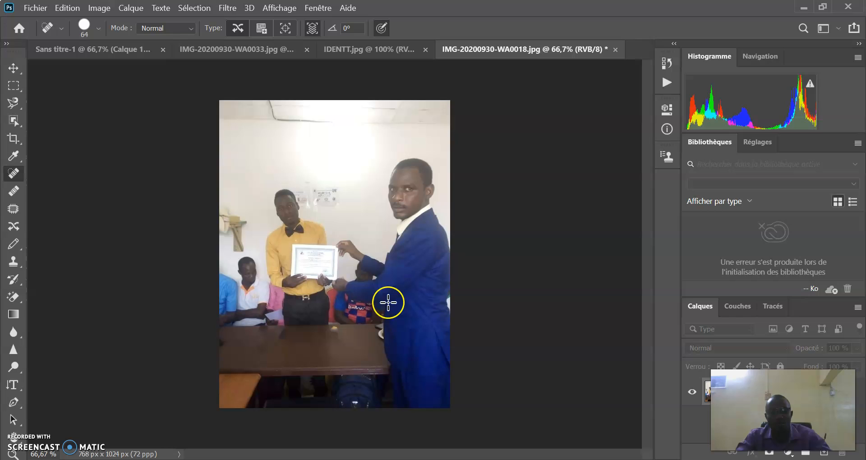